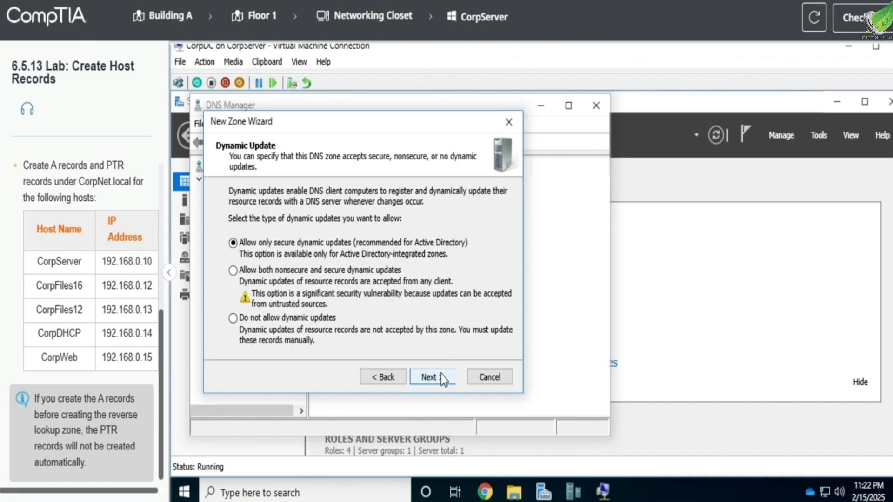
Allow only secure dynamic updates for the 0.168.192.in-addr.arpa reverse lookup zone and create the zone
{"action": "left_click", "coordinate": [441, 380]}
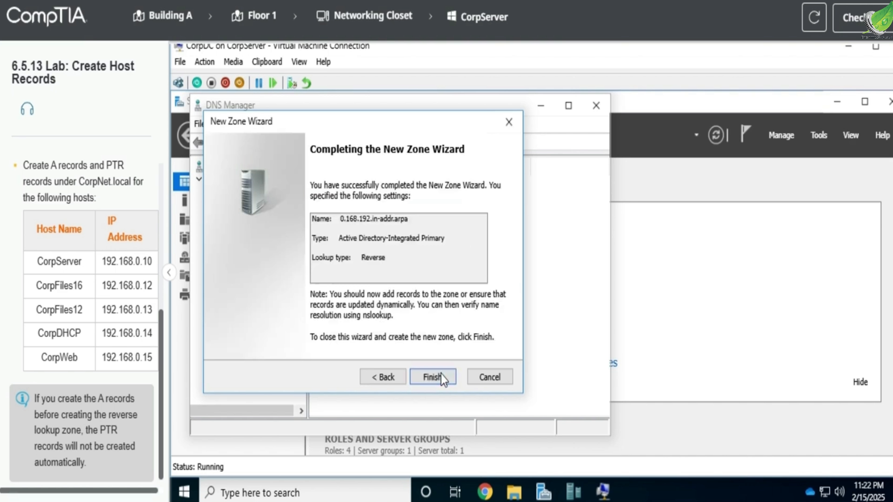
{"action": "left_click", "coordinate": [441, 374]}
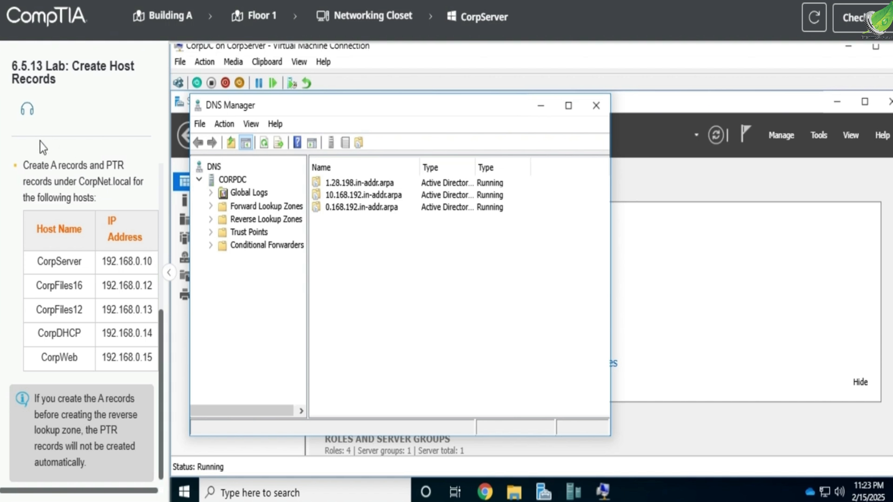
{"action": "left_click_drag", "start_coordinate": [37, 165], "coordinate": [99, 166]}
{"action": "left_click", "coordinate": [53, 384]}
{"action": "left_click_drag", "start_coordinate": [45, 342], "coordinate": [104, 341]}
{"action": "left_click", "coordinate": [81, 352]}
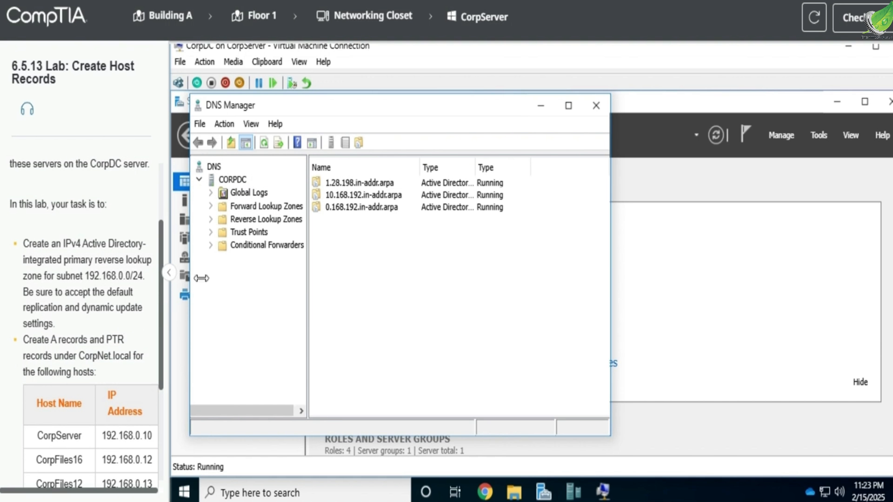
Open a new host (A) record form for the CorpNet.local forward lookup zone and move it clear of the zone list
{"action": "left_click", "coordinate": [250, 204]}
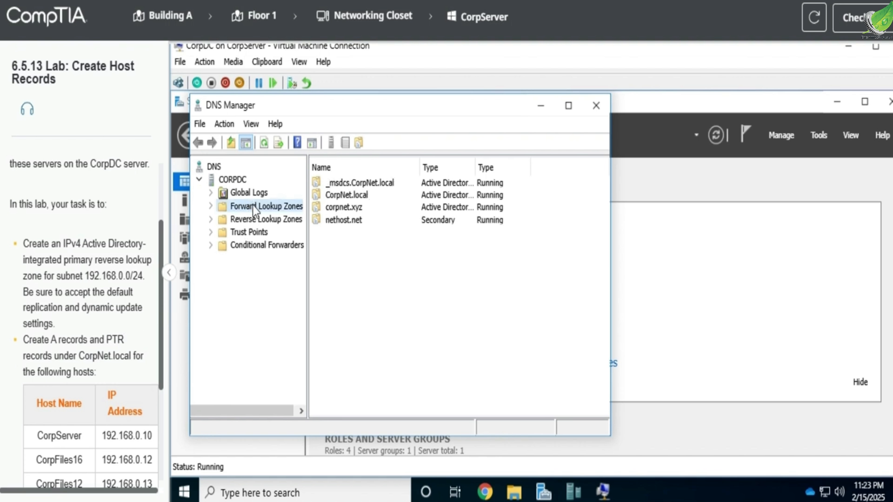
{"action": "right_click", "coordinate": [353, 258]}
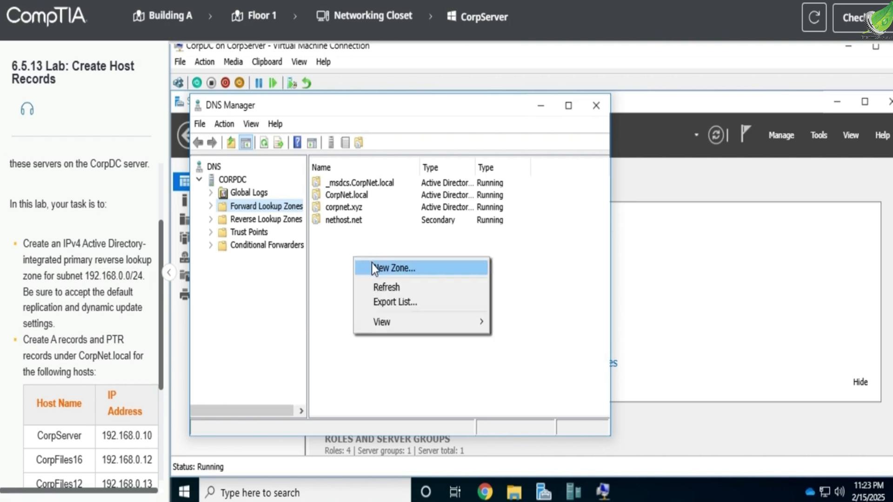
{"action": "left_click", "coordinate": [348, 259]}
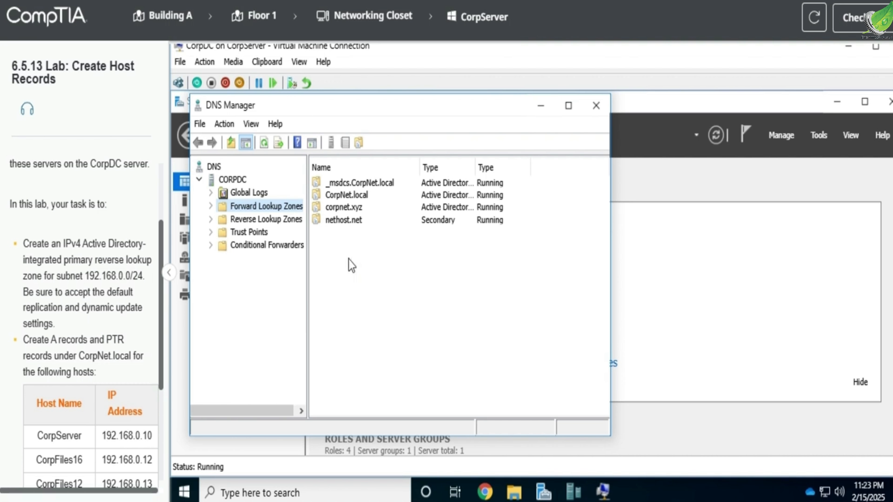
{"action": "left_click", "coordinate": [213, 216]}
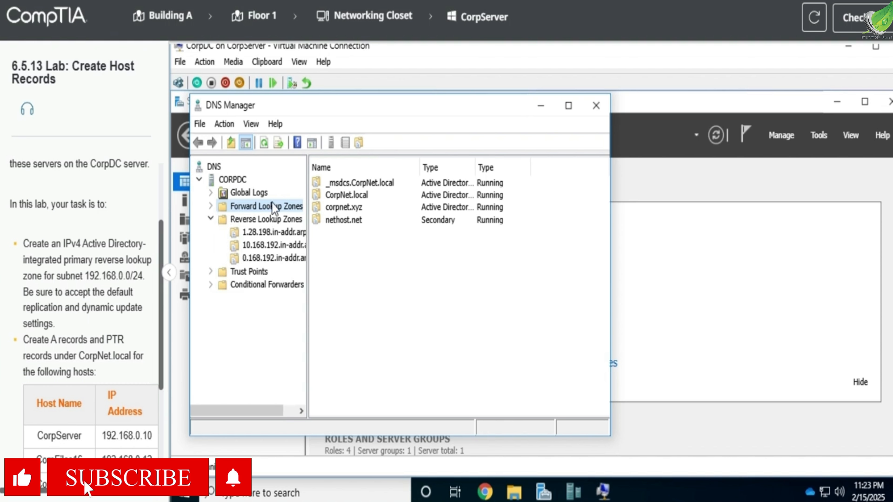
{"action": "left_click", "coordinate": [336, 200]}
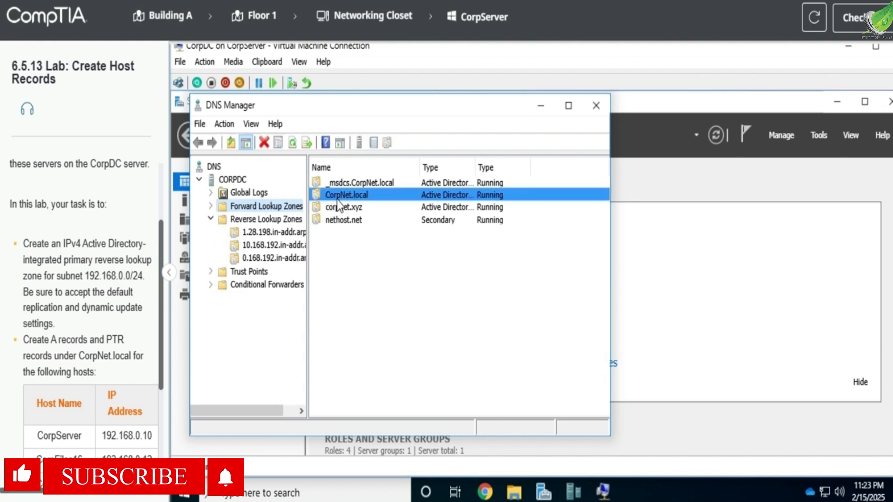
{"action": "right_click", "coordinate": [337, 199]}
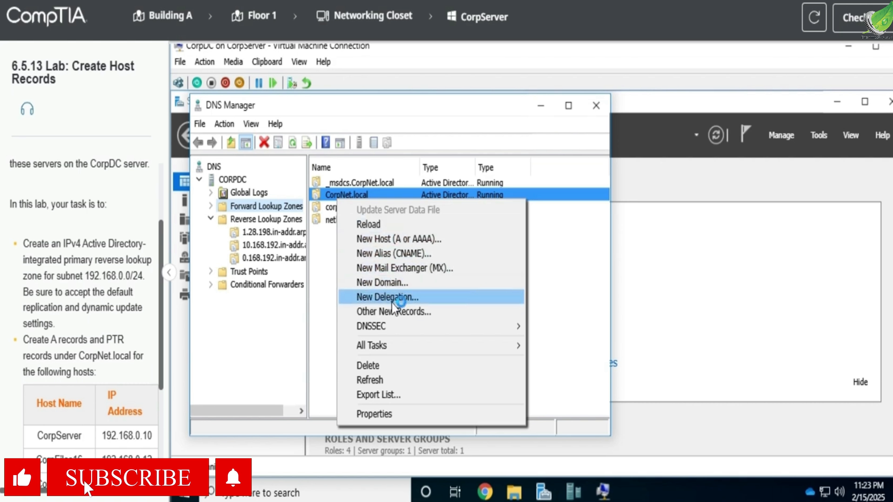
{"action": "left_click", "coordinate": [411, 243]}
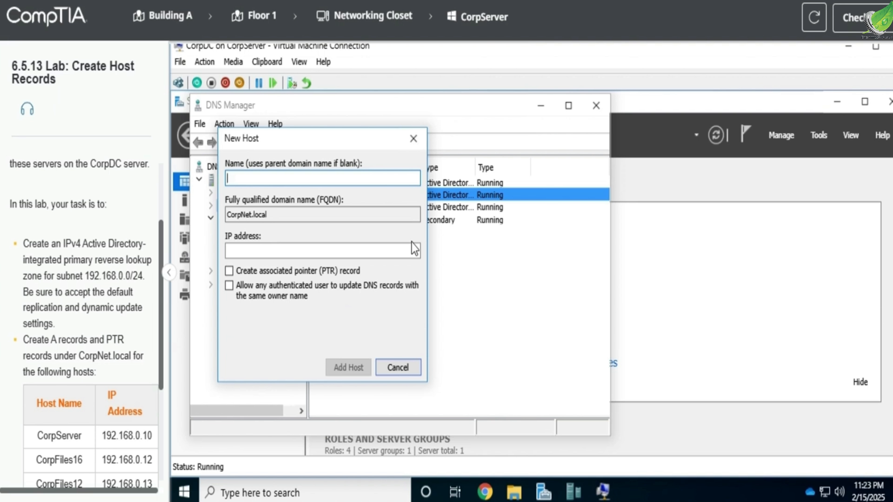
{"action": "scroll", "coordinate": [66, 324], "scroll_direction": "down", "scroll_amount": 2}
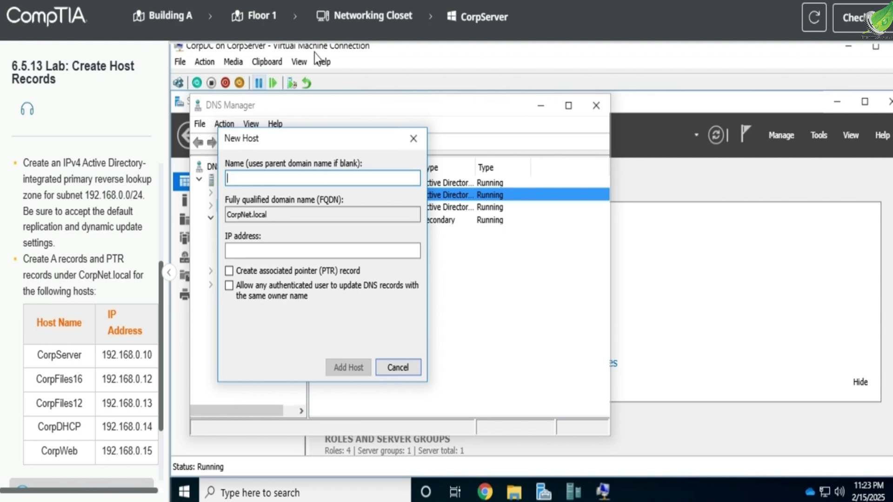
{"action": "left_click_drag", "start_coordinate": [293, 138], "coordinate": [545, 206]}
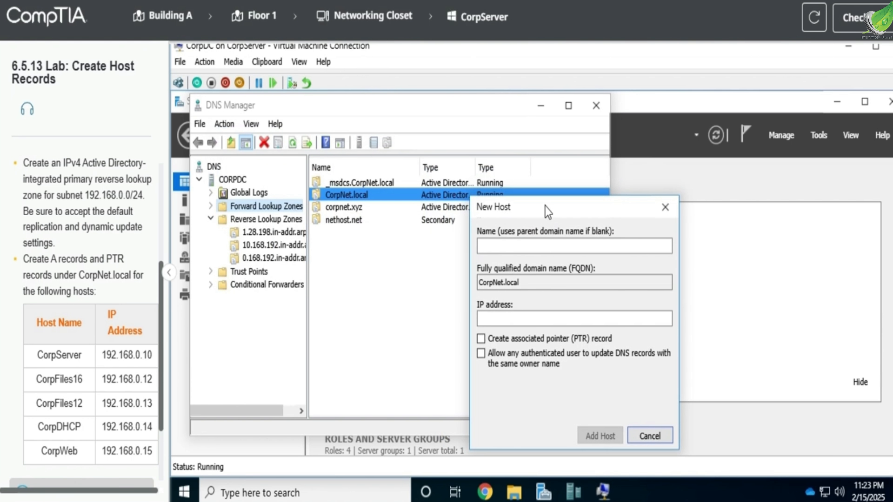
Add host CorpServer with IP address 192.168.0.10 and an associated pointer (PTR) record in CorpNet.local
{"action": "left_click", "coordinate": [551, 253]}
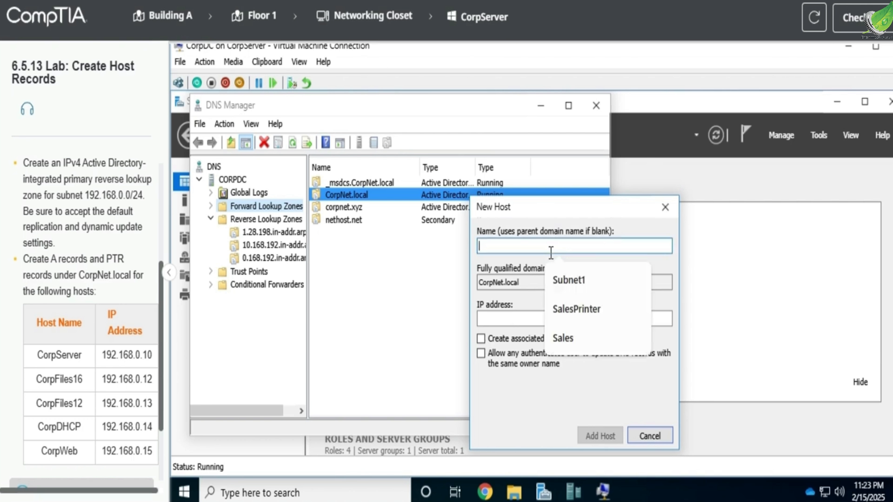
{"action": "type", "text": "CorpServer"}
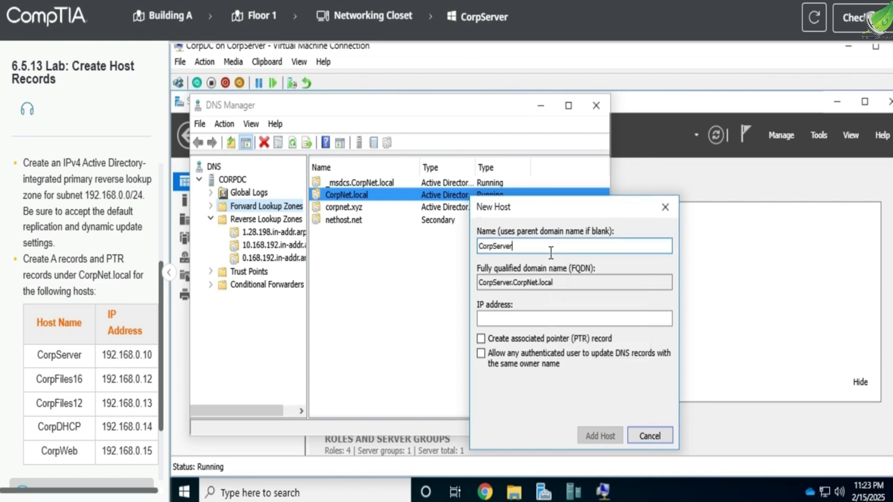
{"action": "left_click", "coordinate": [532, 315]}
{"action": "type", "text": "1"}
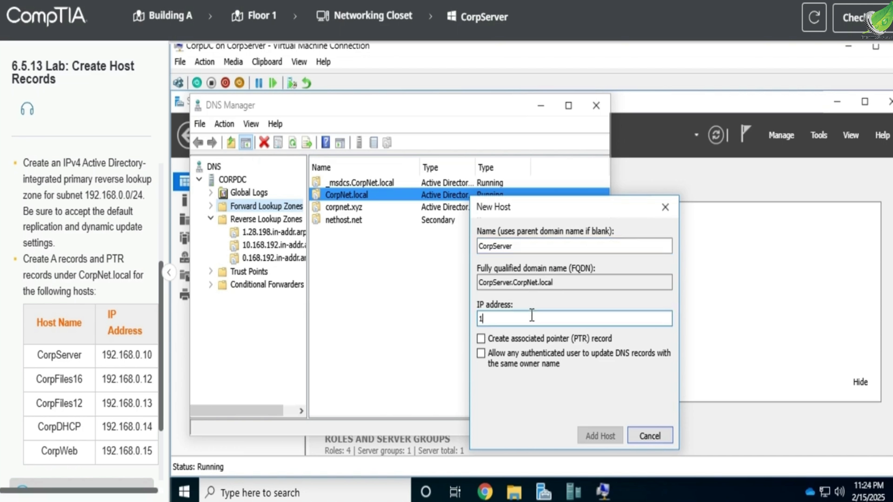
{"action": "type", "text": "92.168.0.10"}
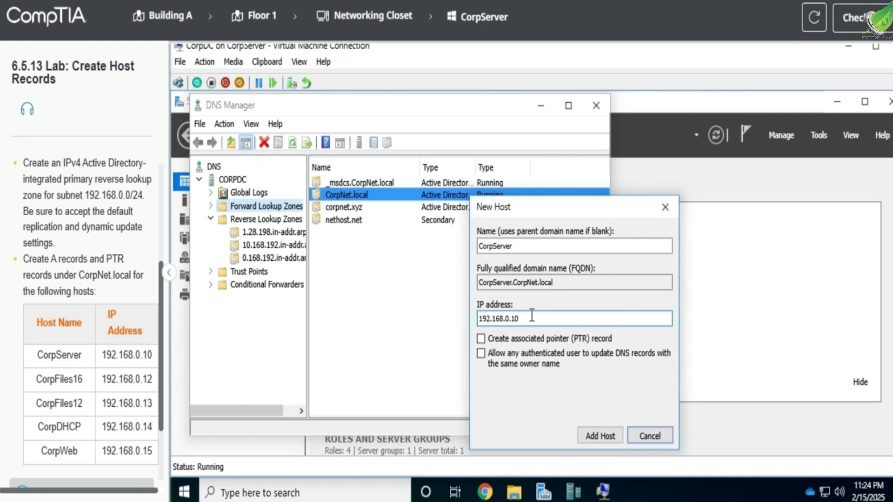
{"action": "left_click", "coordinate": [524, 342]}
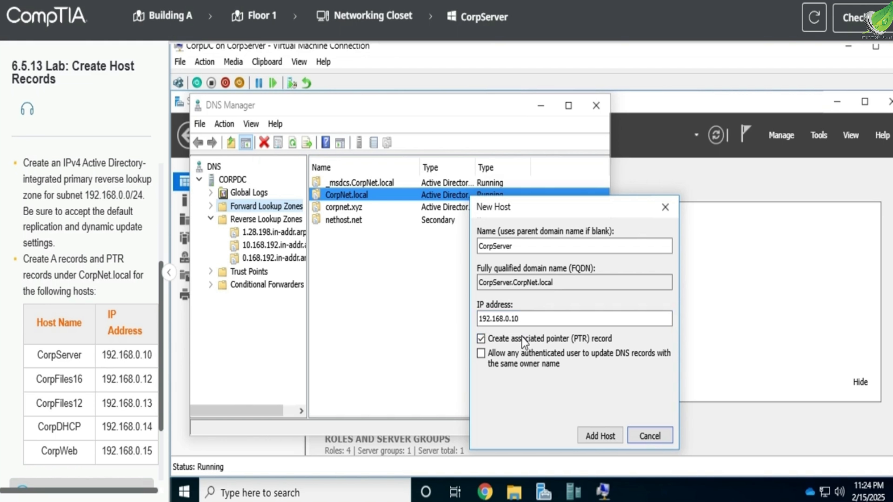
{"action": "left_click", "coordinate": [598, 436]}
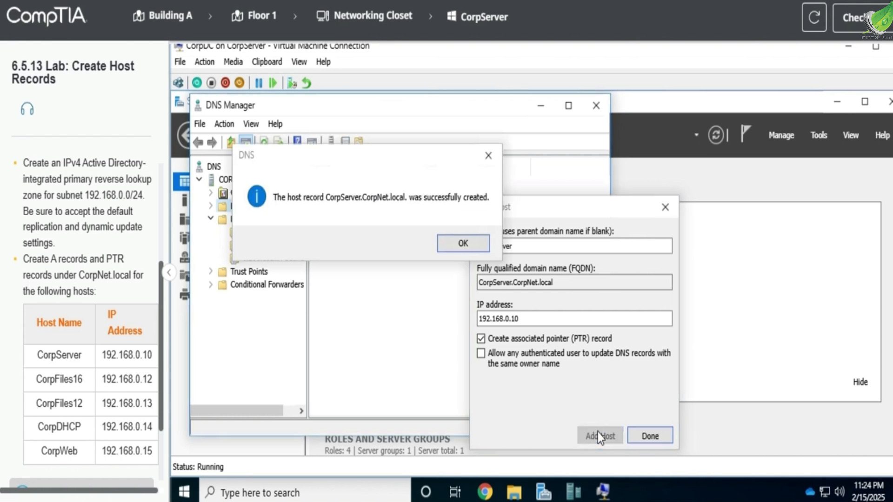
{"action": "left_click", "coordinate": [468, 241]}
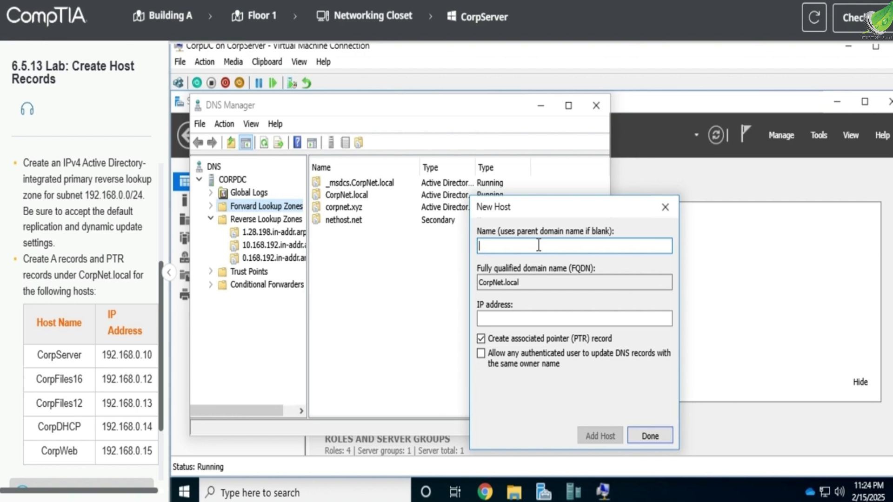
Add host CorpFiles16 with IP address 192.168.0.12 and its associated PTR record
{"action": "type", "text": "CorpFiles16"}
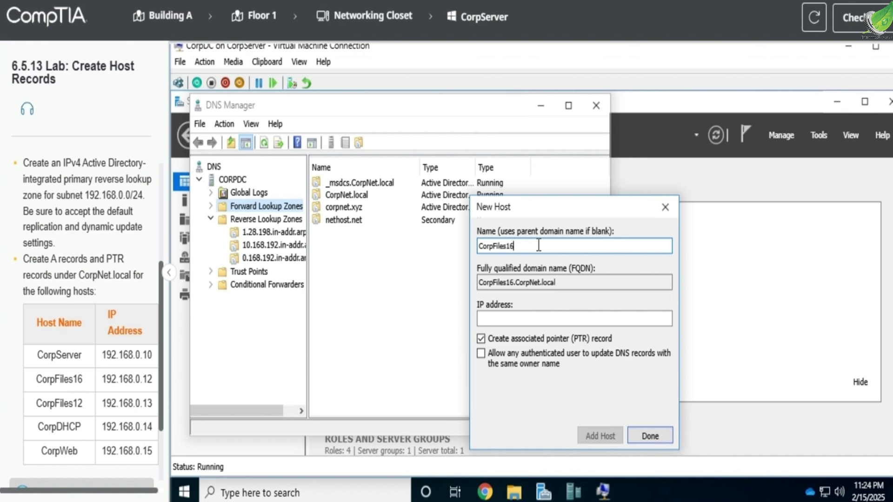
{"action": "left_click", "coordinate": [511, 319]}
{"action": "type", "text": "1921"}
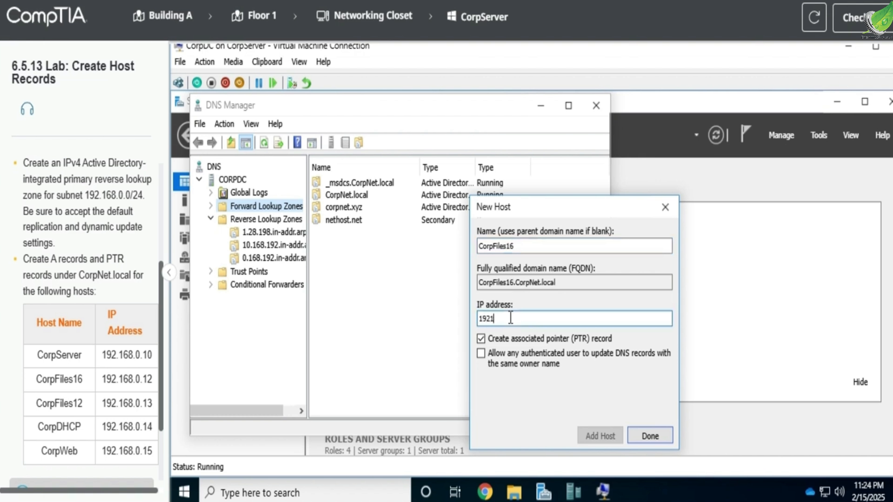
{"action": "key", "text": "BackSpace"}
{"action": "type", "text": ".168.0.12"}
{"action": "key", "text": "Return"}
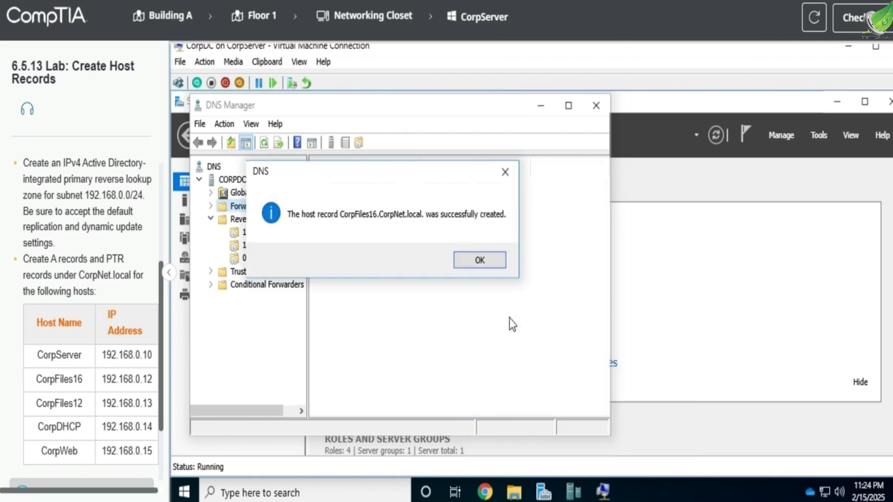
{"action": "left_click", "coordinate": [496, 257]}
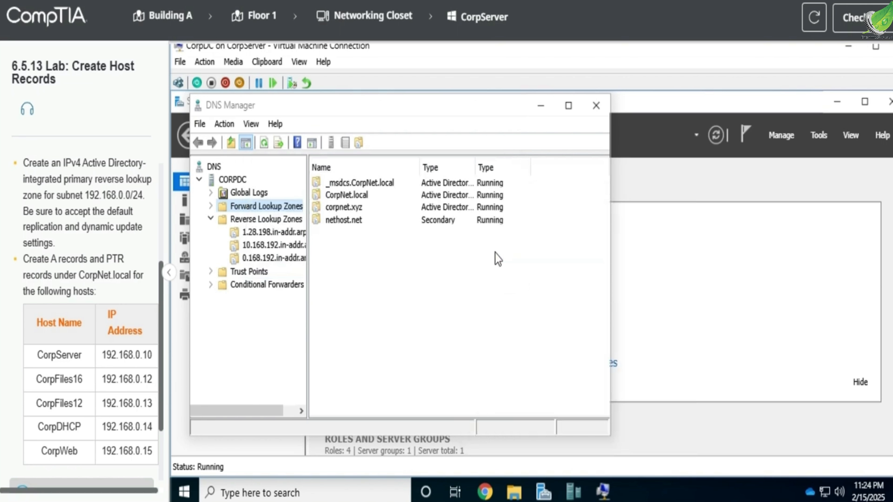
Start another new host in the CorpNet.local zone and add CorpFiles12 with IP address 192.168.0.13 and an associated PTR record
{"action": "left_click", "coordinate": [362, 195]}
{"action": "right_click", "coordinate": [361, 189]}
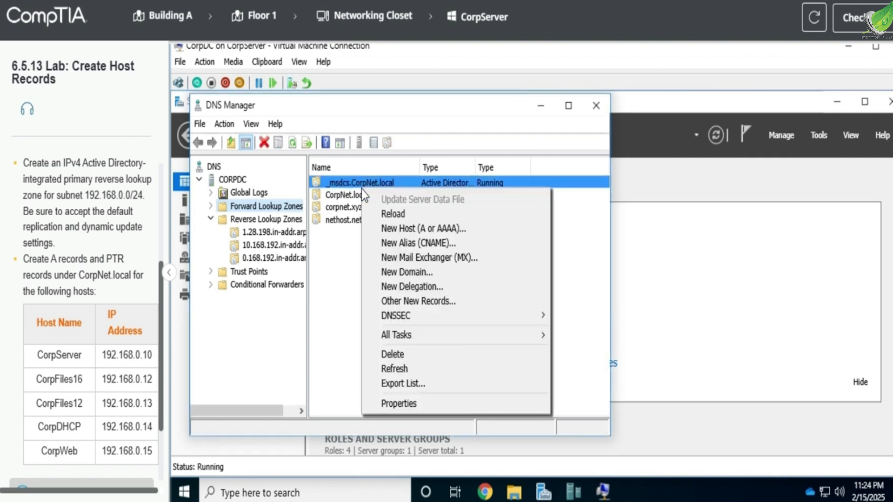
{"action": "left_click", "coordinate": [406, 228]}
{"action": "type", "text": "CorpFi"}
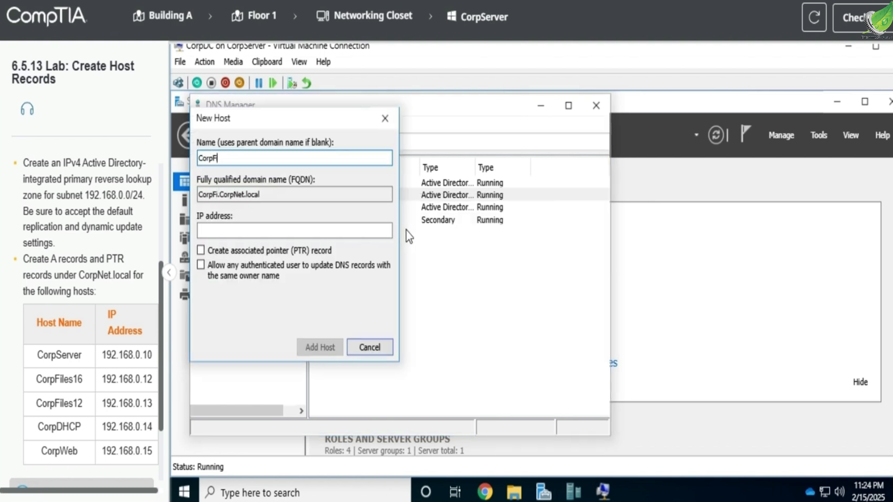
{"action": "type", "text": "les12"}
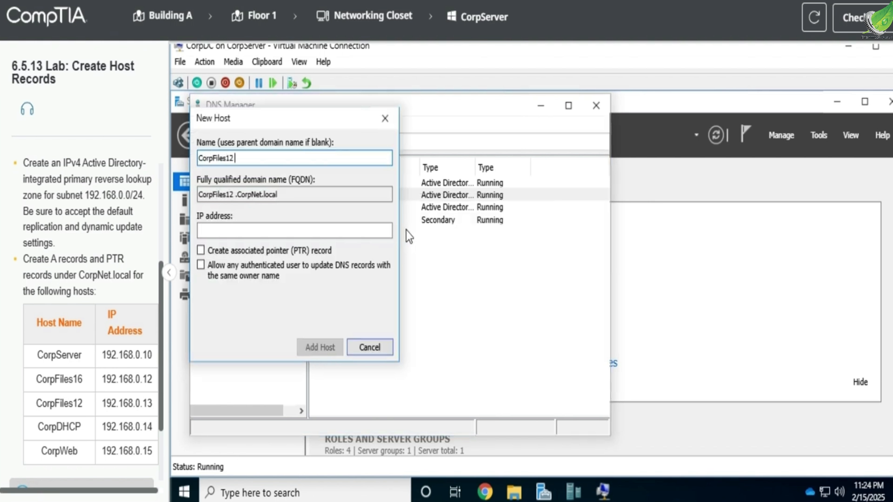
{"action": "key", "text": "BackSpace"}
{"action": "left_click", "coordinate": [346, 232]}
{"action": "type", "text": "192"}
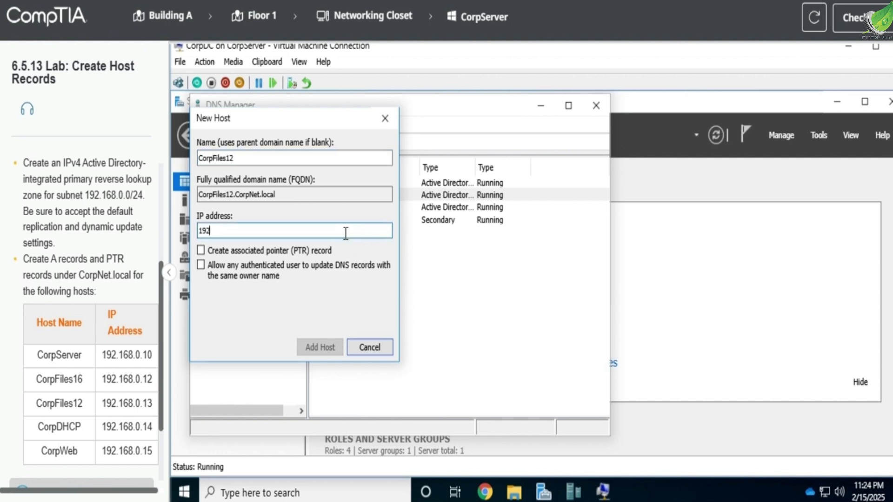
{"action": "type", "text": ".168.0.13"}
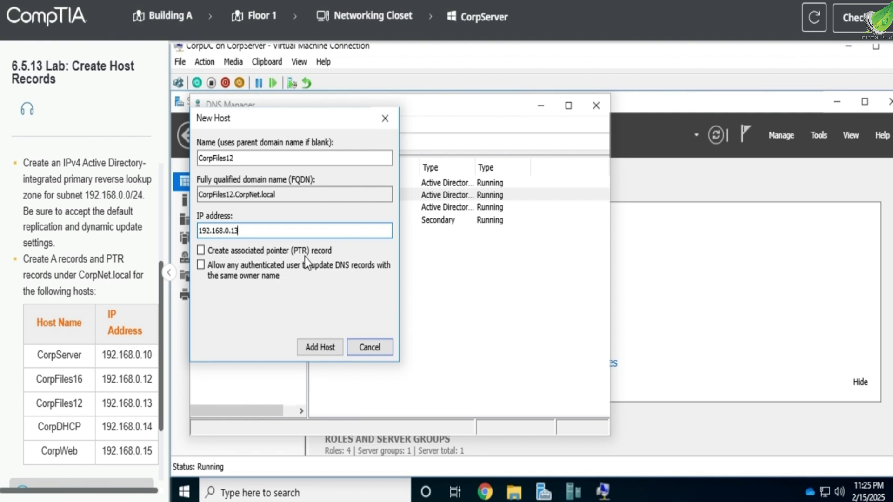
{"action": "left_click", "coordinate": [303, 255]}
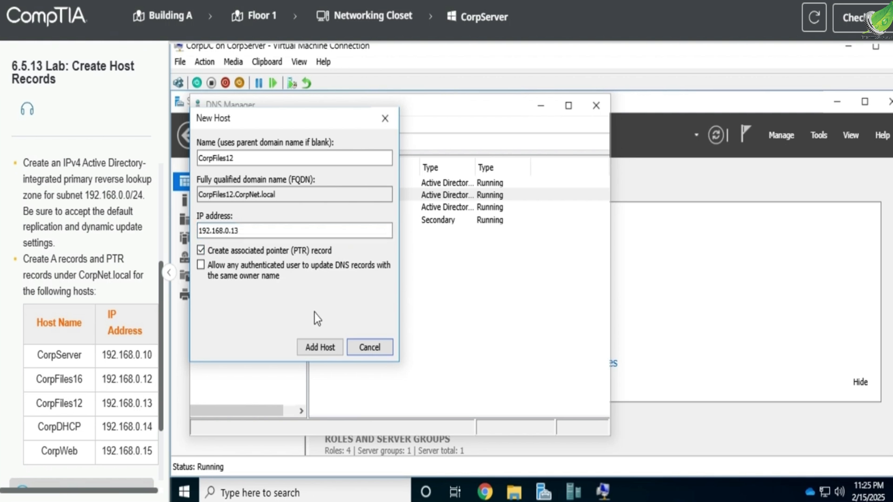
{"action": "left_click", "coordinate": [333, 351]}
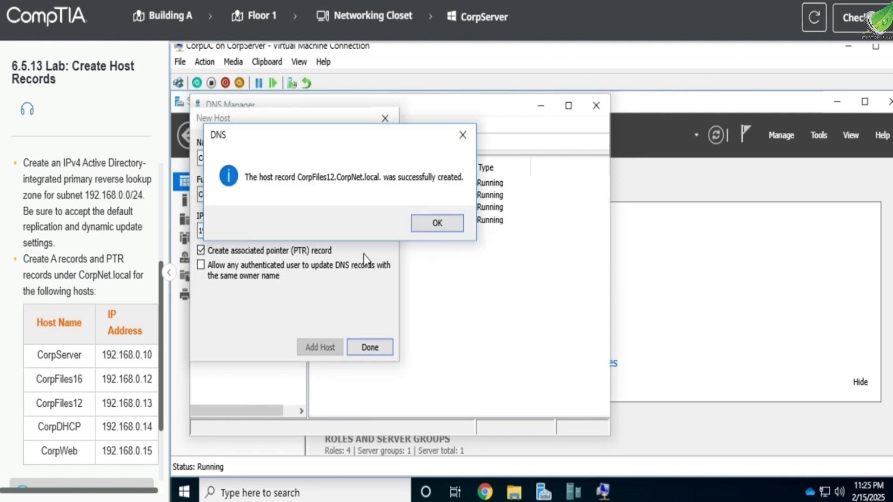
{"action": "left_click", "coordinate": [439, 222]}
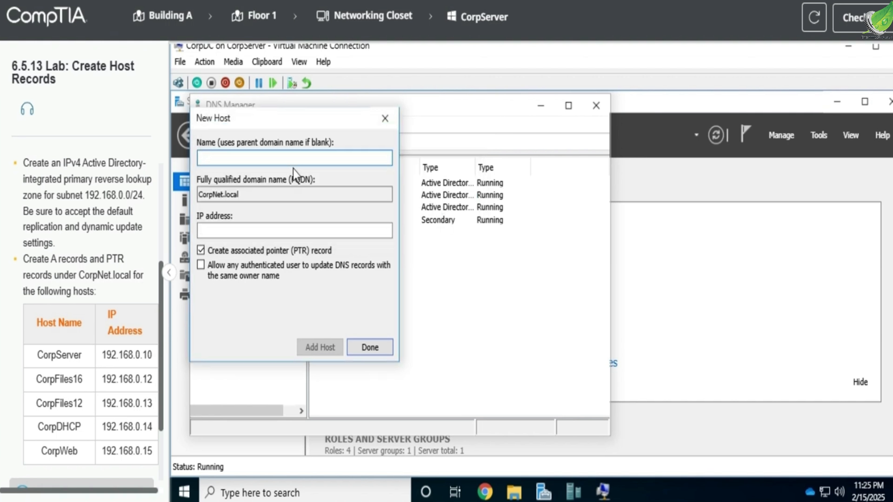
Add host CorpDHCP with IP address 192.168.0.14 and its associated PTR record
{"action": "type", "text": "CorpDHCP"}
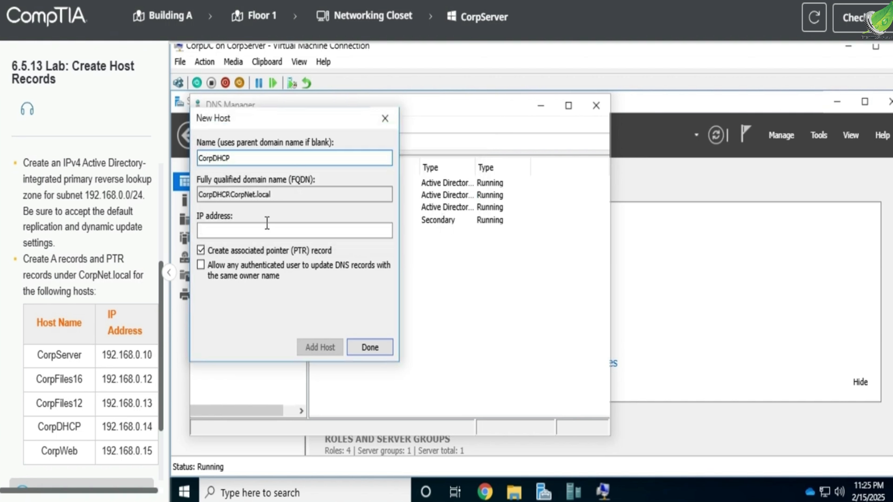
{"action": "left_click", "coordinate": [257, 237]}
{"action": "left_click", "coordinate": [256, 236]}
{"action": "type", "text": "192.168.0.14"}
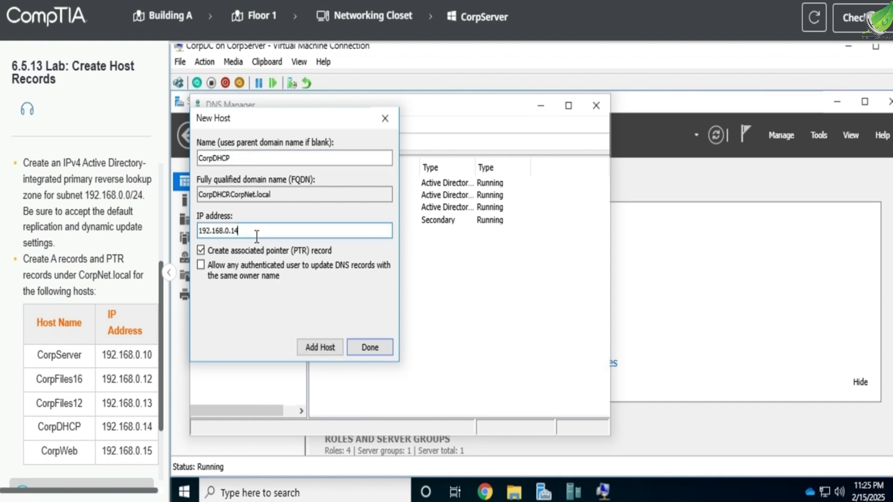
{"action": "key", "text": "Return"}
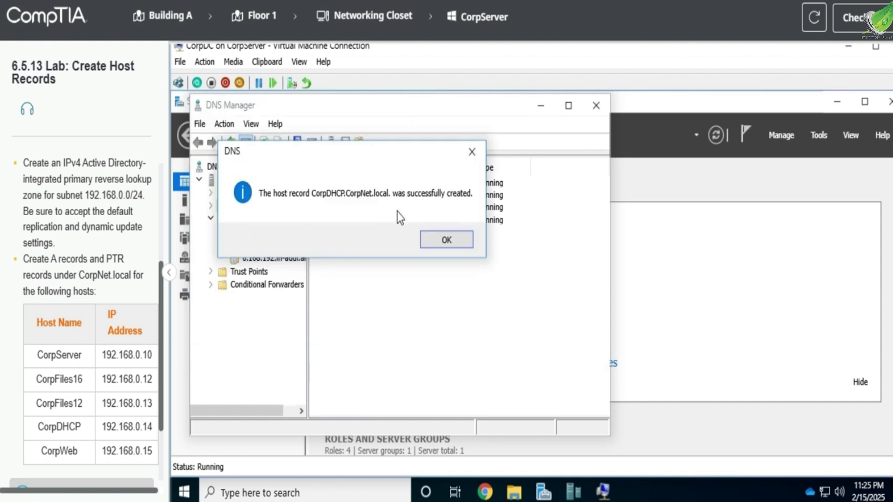
{"action": "left_click", "coordinate": [450, 239]}
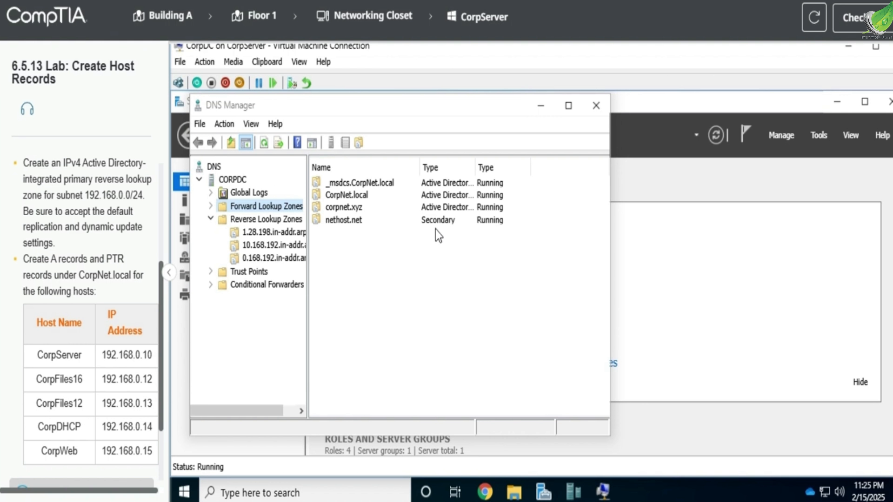
Add host CorpWeb with IP address 192.168.0.15 and an associated pointer (PTR) record to the CorpNet.local zone, and finish adding hosts
{"action": "left_click", "coordinate": [369, 200]}
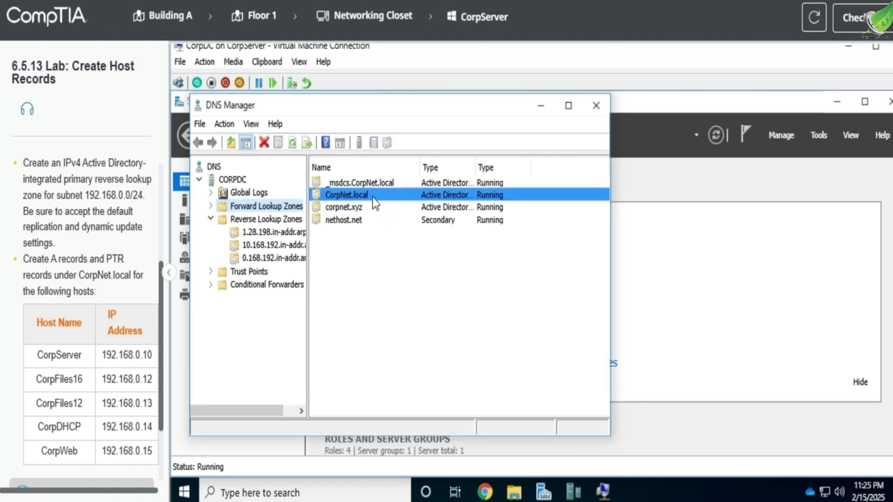
{"action": "right_click", "coordinate": [373, 197]}
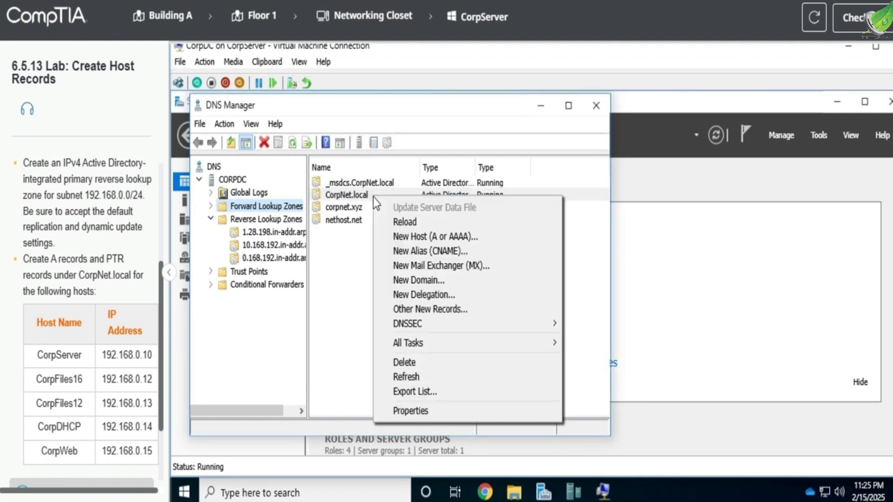
{"action": "left_click", "coordinate": [412, 235]}
{"action": "type", "text": "CorpWeb"}
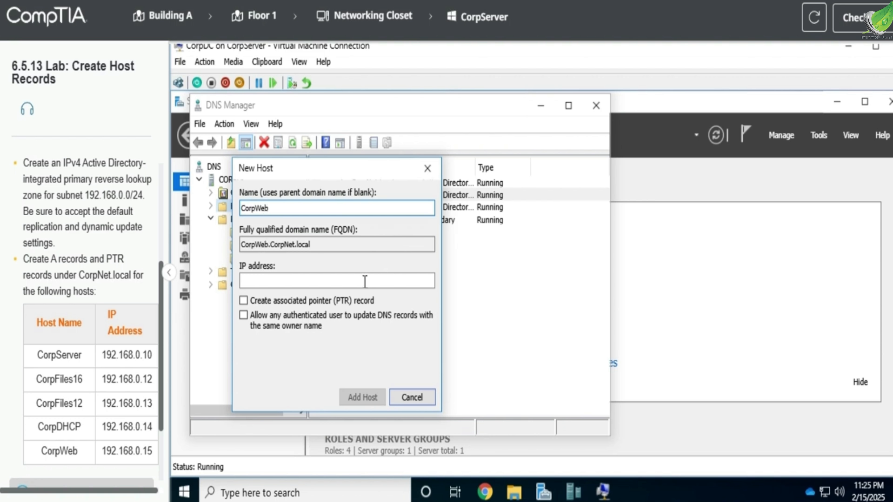
{"action": "left_click", "coordinate": [364, 281]}
{"action": "type", "text": "192.1"}
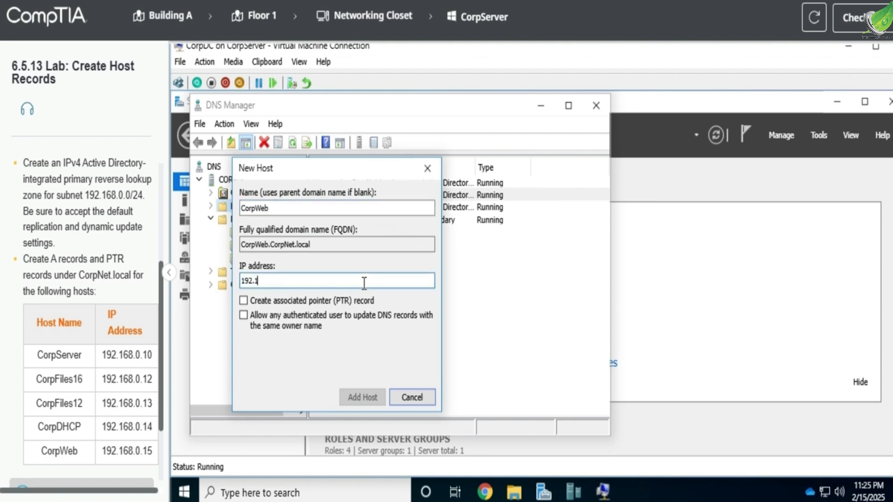
{"action": "type", "text": "68.0.15"}
{"action": "left_click", "coordinate": [352, 299]}
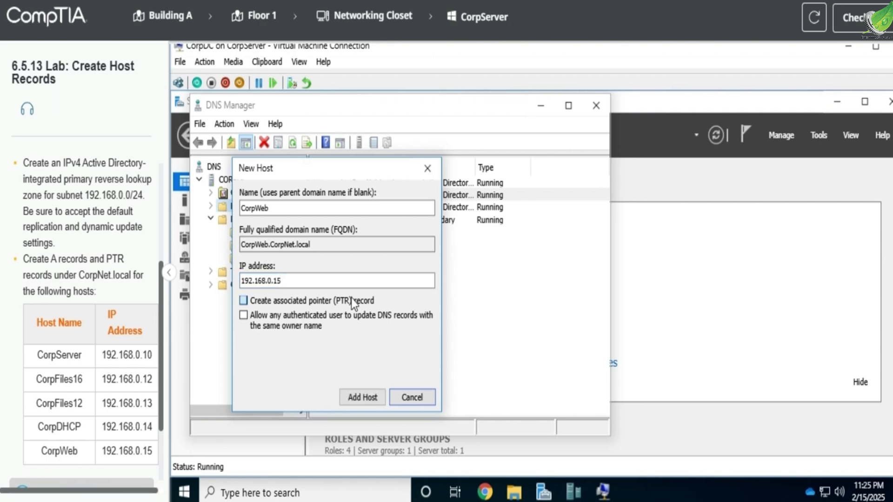
{"action": "left_click", "coordinate": [361, 398]}
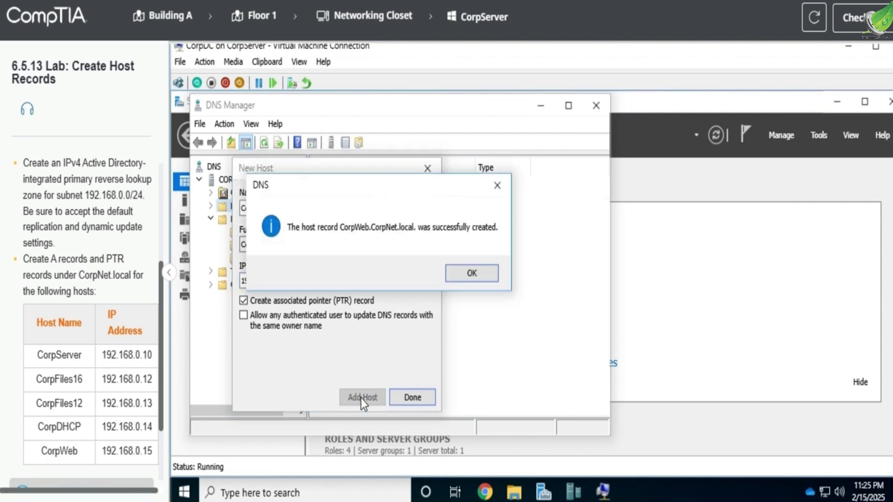
{"action": "left_click", "coordinate": [457, 275]}
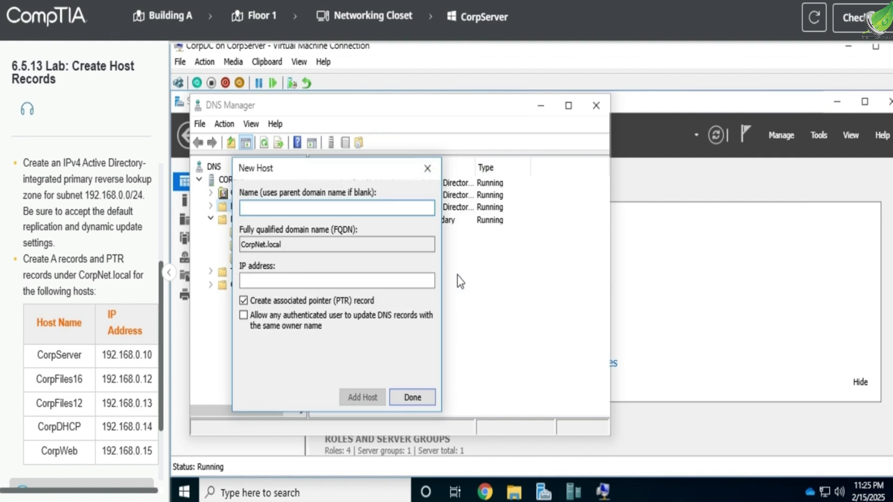
{"action": "left_click", "coordinate": [424, 163]}
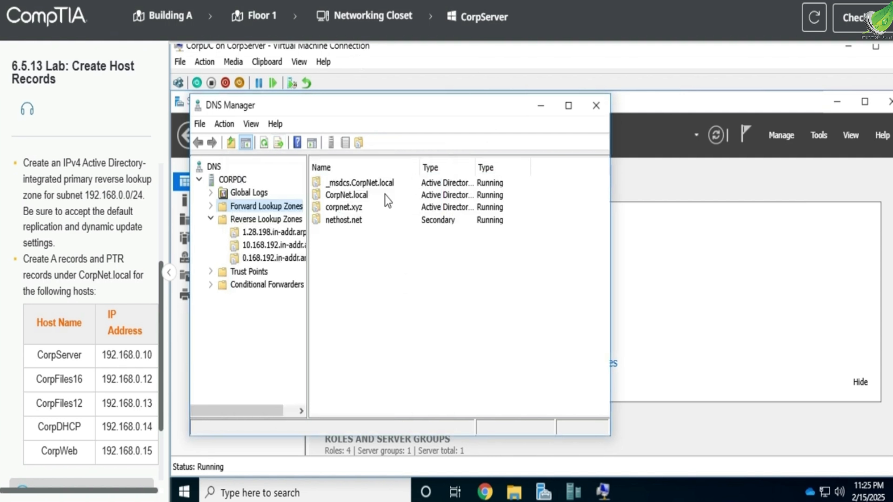
Check the completed work for the Create Host Records lab
{"action": "left_click", "coordinate": [860, 34]}
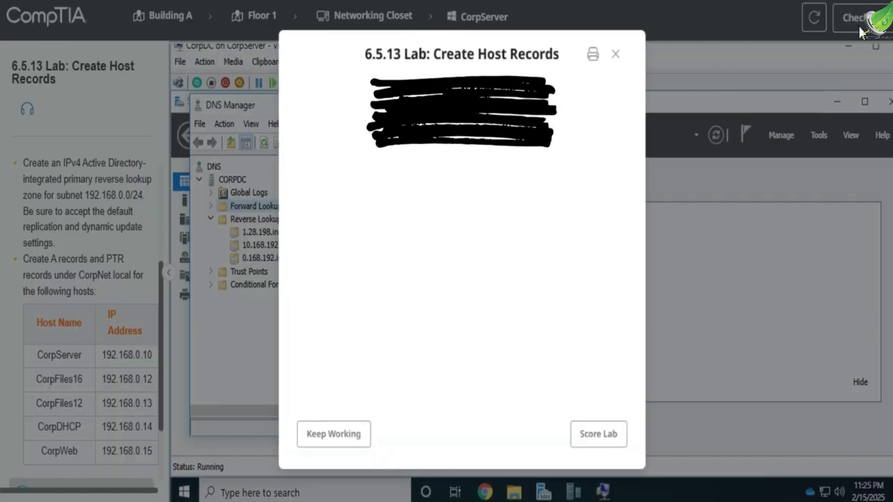